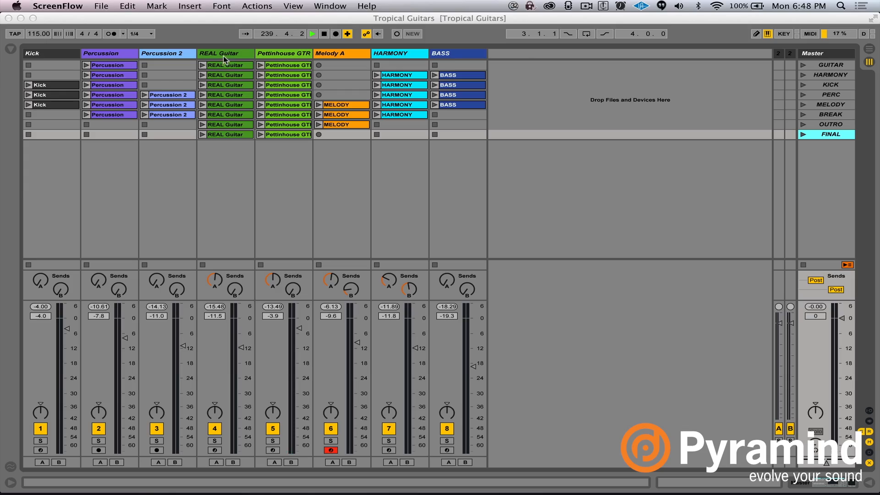
- Open the RealGuitar instrument window of the REAL Guitar track, solo the track and listen to it
{"action": "left_click", "coordinate": [224, 56]}
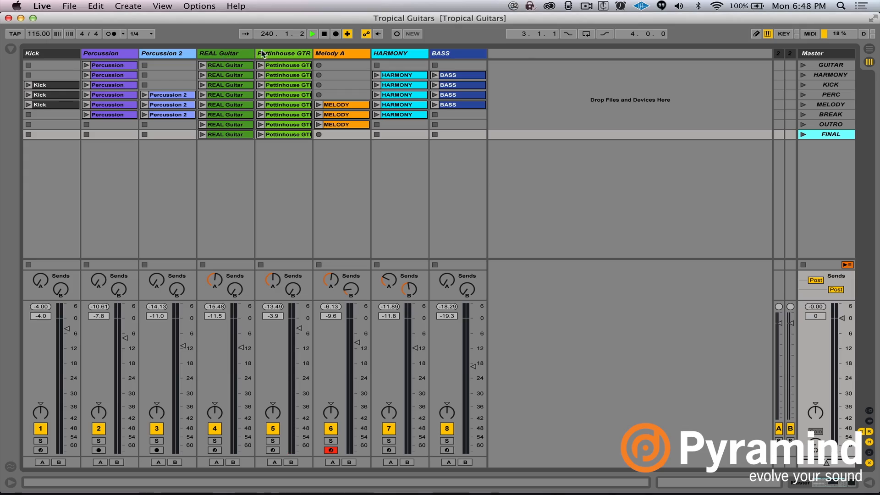
{"action": "left_click", "coordinate": [277, 54]}
{"action": "left_click", "coordinate": [233, 55]}
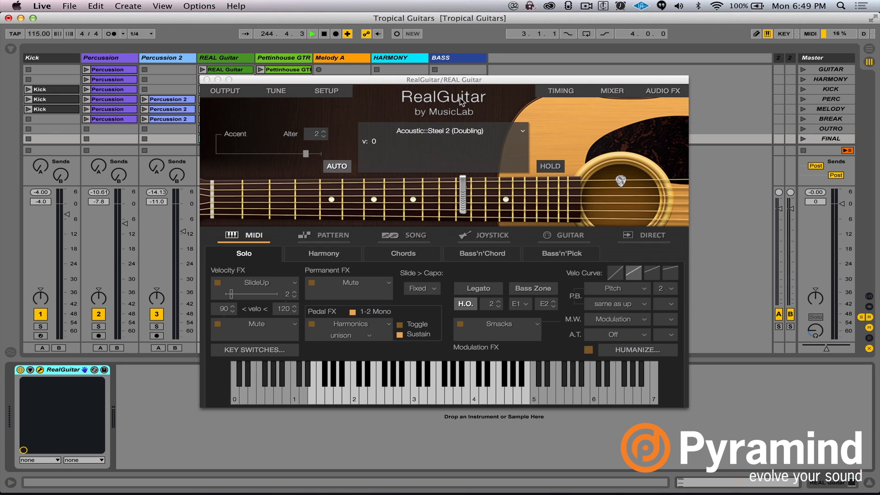
{"action": "left_click_drag", "start_coordinate": [469, 82], "coordinate": [638, 82]}
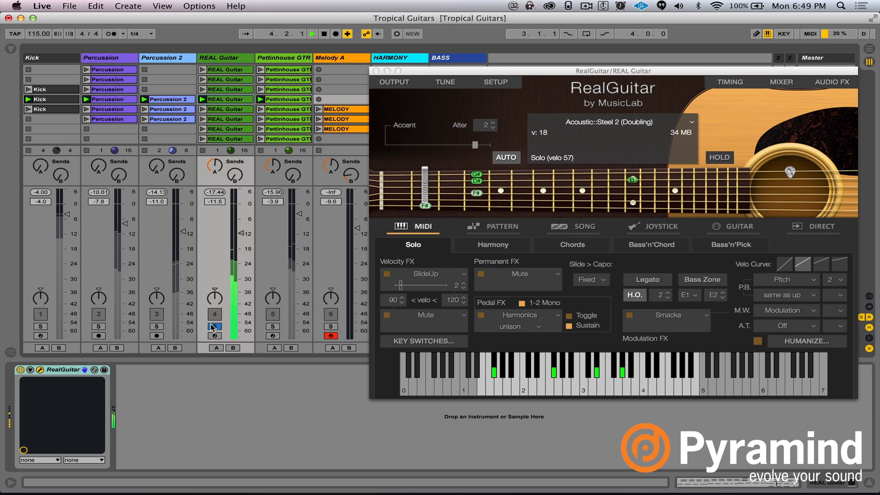
{"action": "key", "text": "space"}
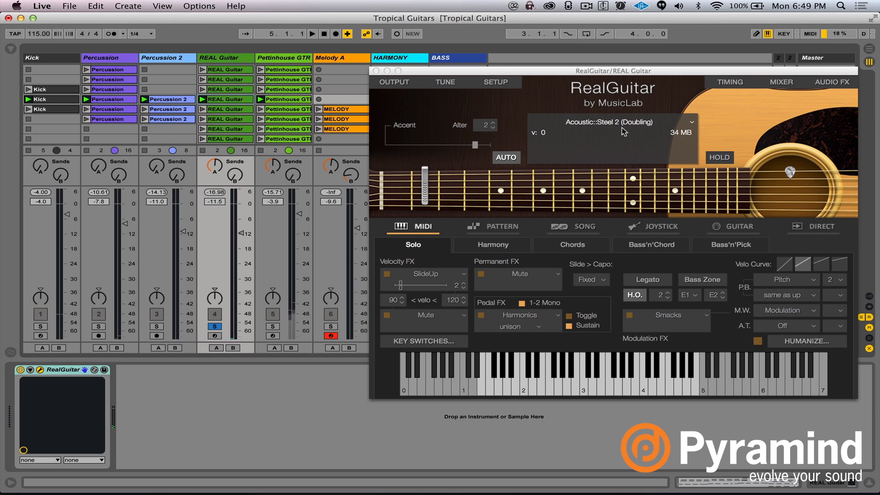
- Audition the Acoustic::Steel Picked, Acoustic::Steel Fingered and Acoustic::Nylon Fingered guitar sounds in RealGuitar on the playing part
{"action": "left_click", "coordinate": [692, 124]}
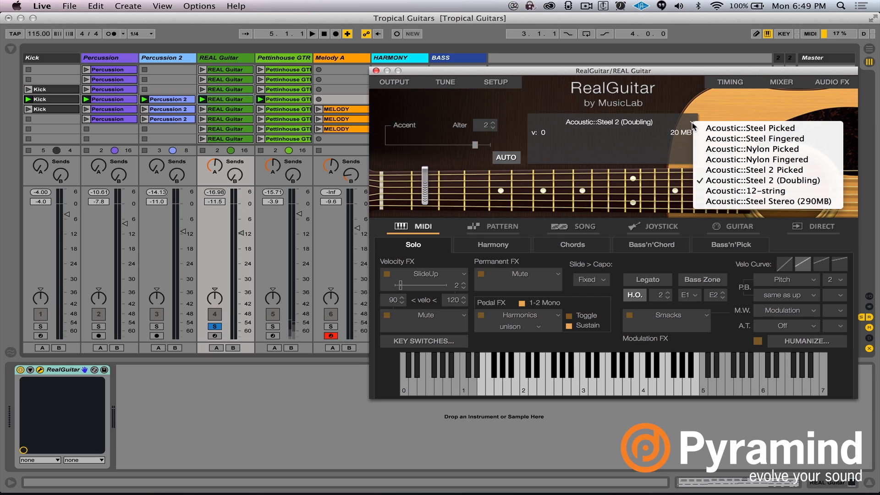
{"action": "left_click", "coordinate": [738, 129]}
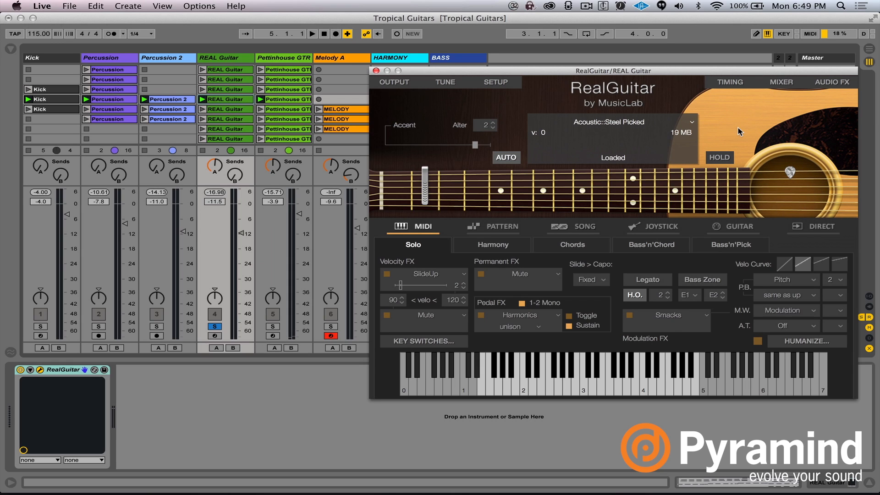
{"action": "key", "text": "space"}
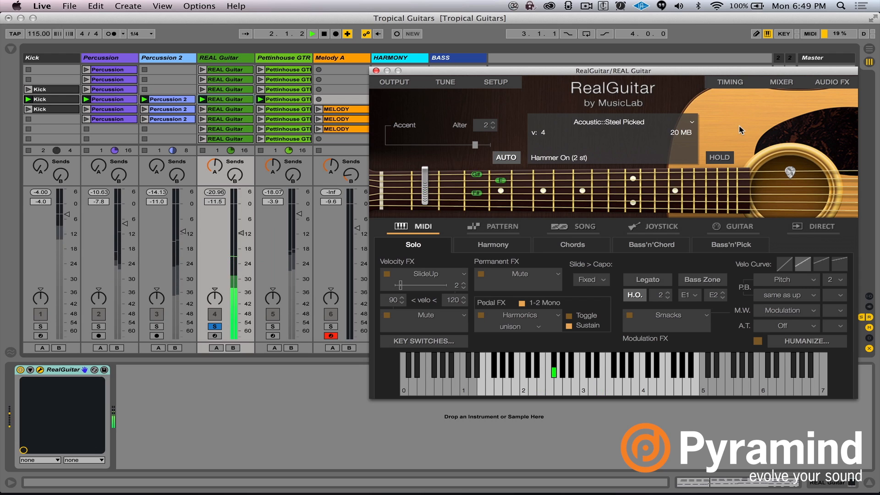
{"action": "left_click", "coordinate": [691, 123]}
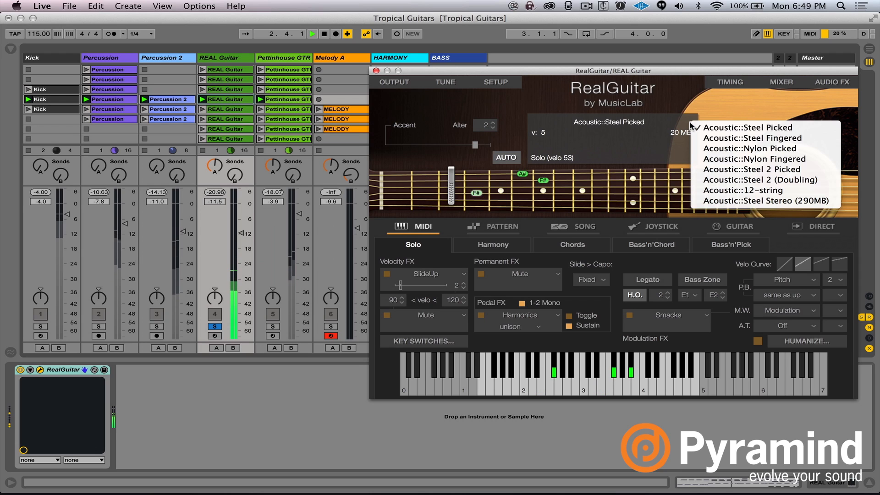
{"action": "left_click", "coordinate": [708, 138]}
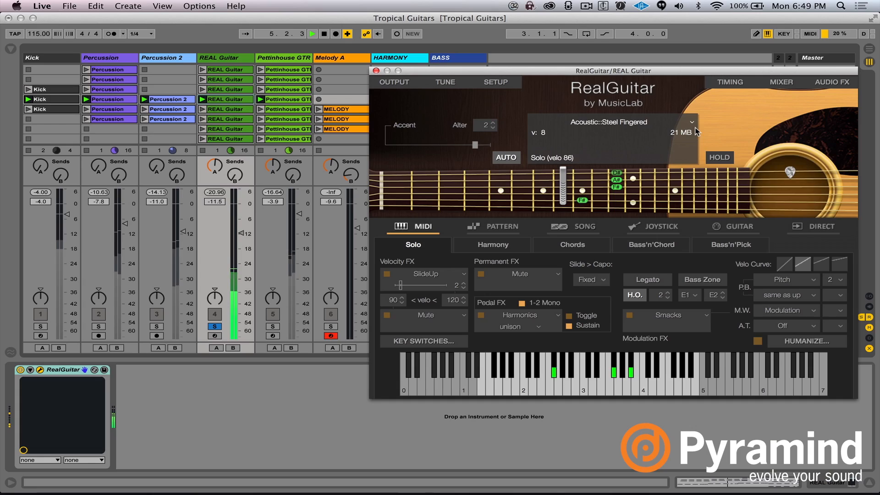
{"action": "left_click", "coordinate": [692, 123]}
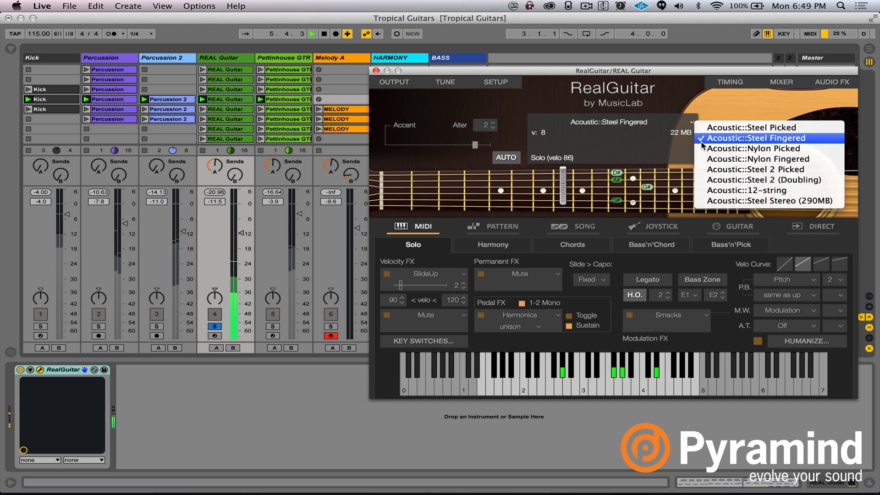
{"action": "left_click", "coordinate": [706, 159]}
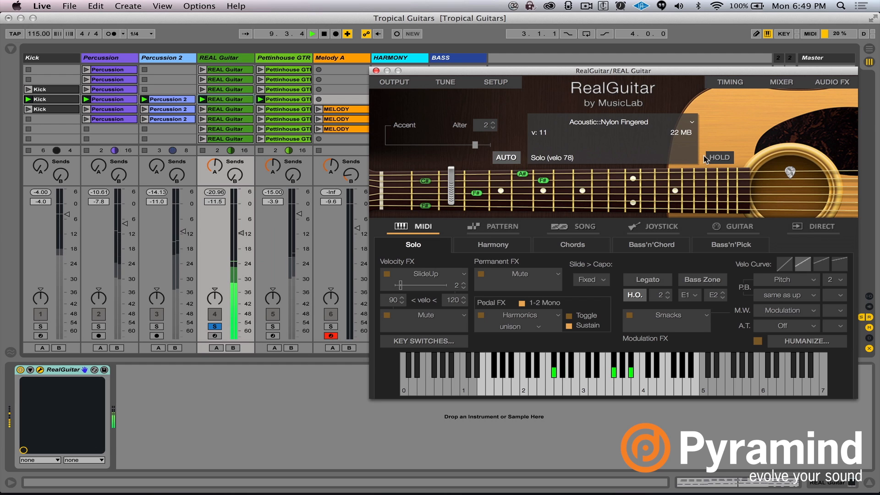
{"action": "left_click", "coordinate": [207, 398]}
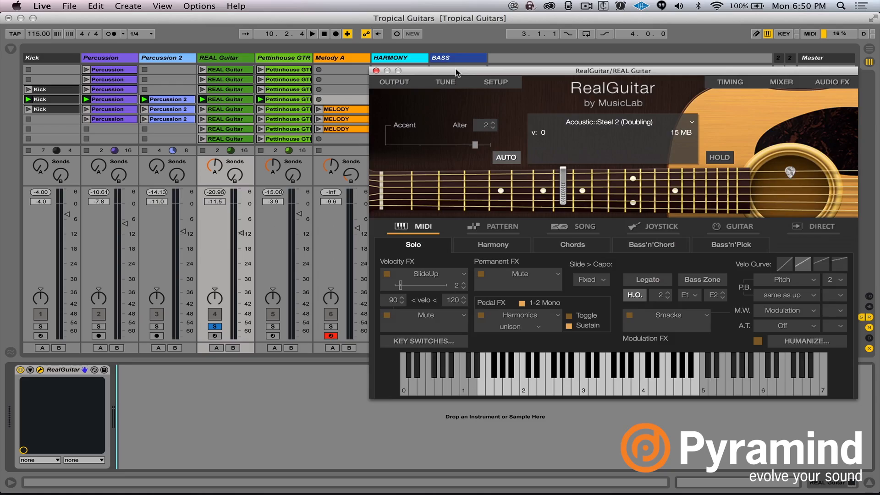
- Solo the HARMONY, Pettinhouse GTR and Melody A tracks alongside REAL Guitar and listen to them together
{"action": "left_click_drag", "start_coordinate": [457, 72], "coordinate": [579, 90]}
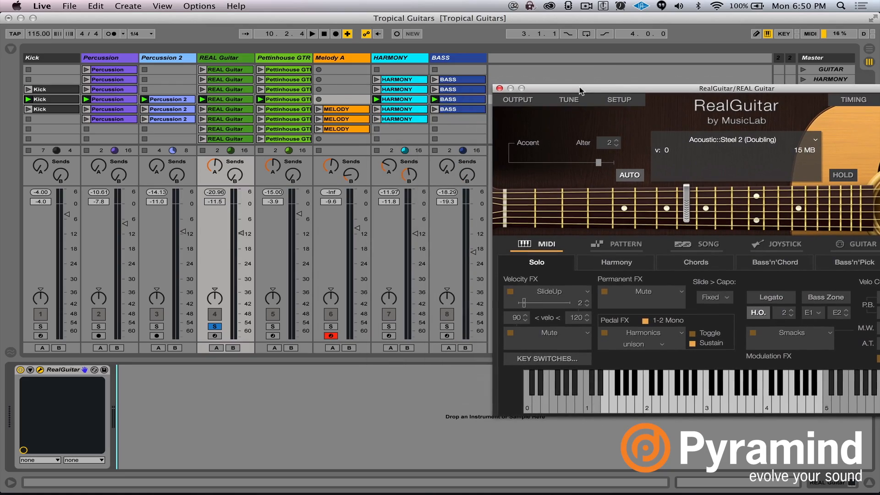
{"action": "left_click", "coordinate": [389, 327]}
{"action": "key", "text": "space"}
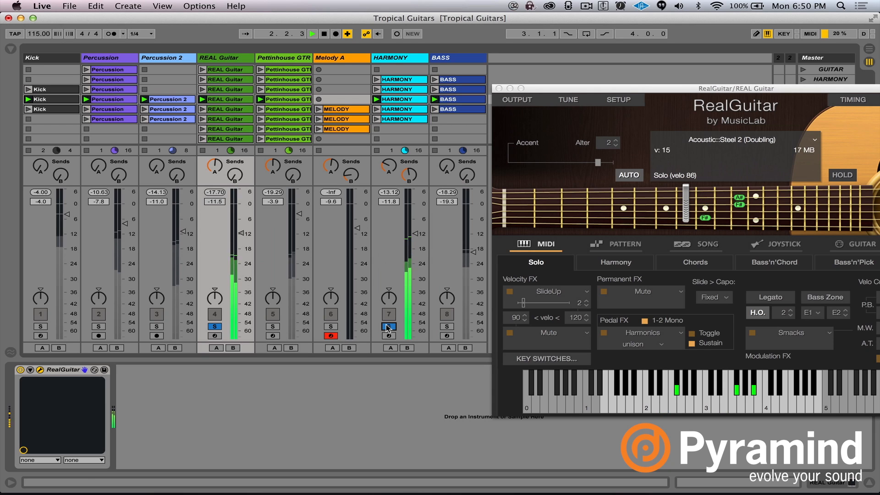
{"action": "left_click", "coordinate": [272, 326]}
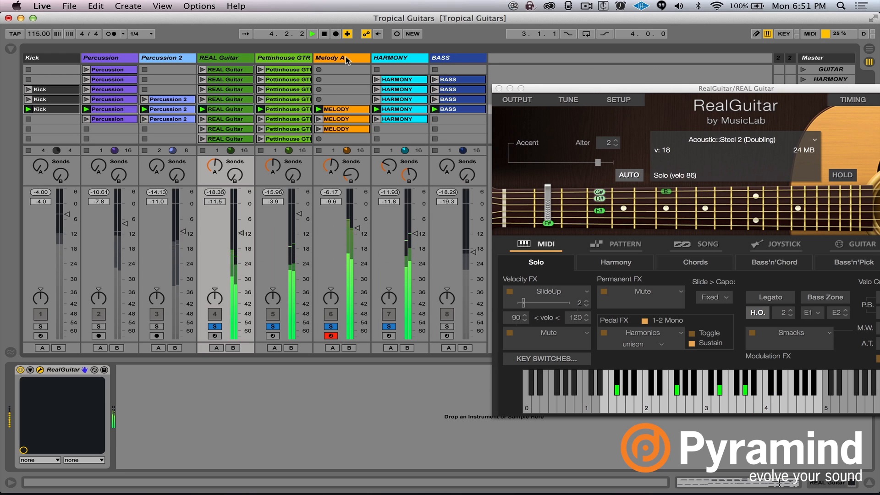
{"action": "key", "text": "space"}
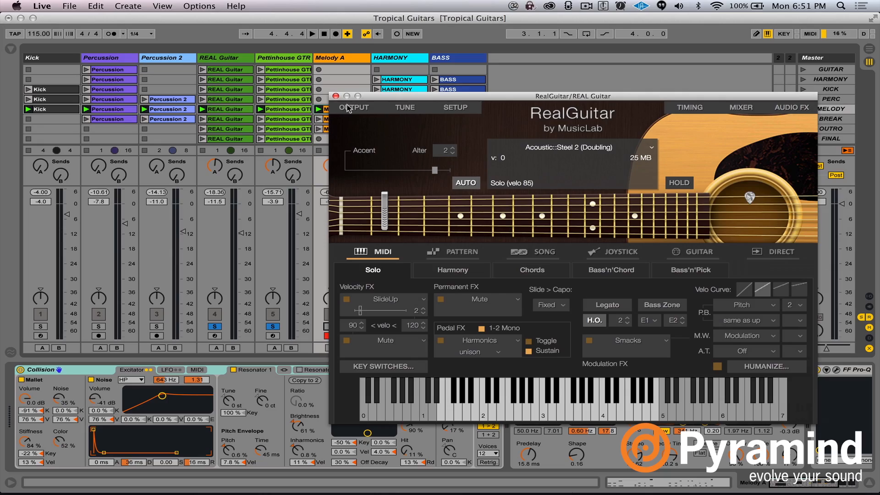
- Leave only the Pettinhouse GTR track soloed, open its Kontakt 5 instrument window and listen to the part
{"action": "left_click", "coordinate": [335, 97]}
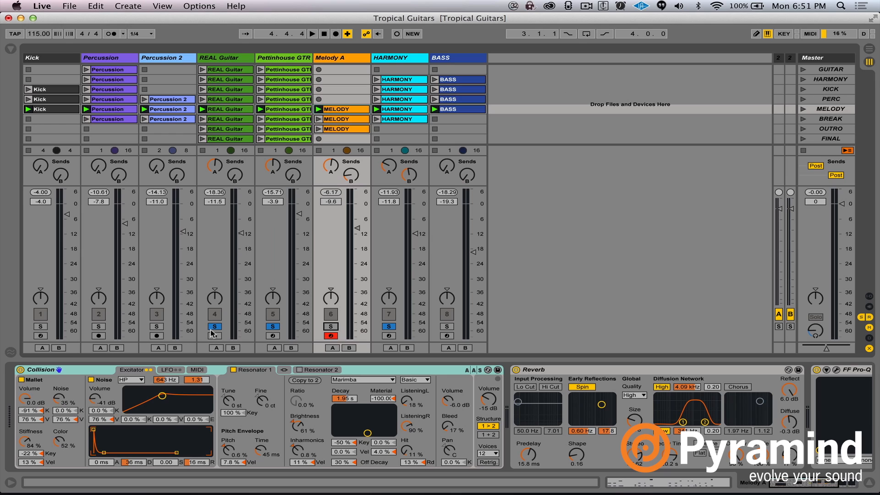
{"action": "left_click", "coordinate": [288, 58]}
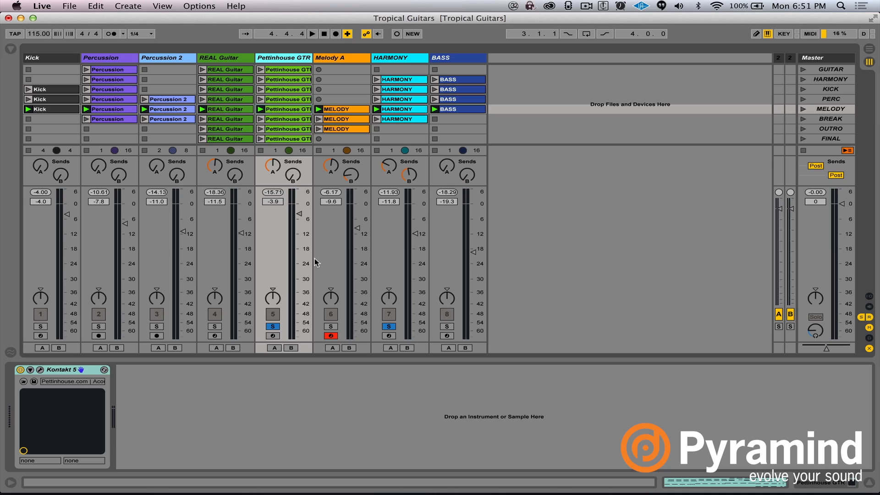
{"action": "left_click", "coordinate": [390, 327]}
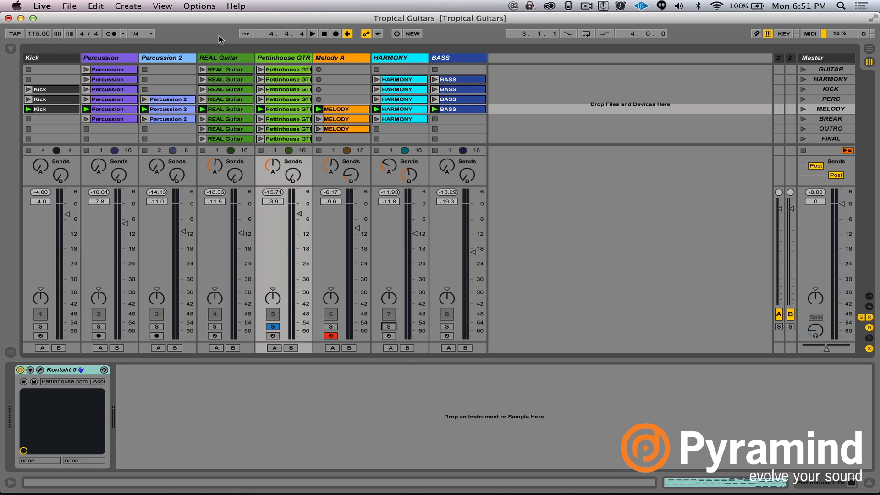
{"action": "double_click", "coordinate": [280, 60]}
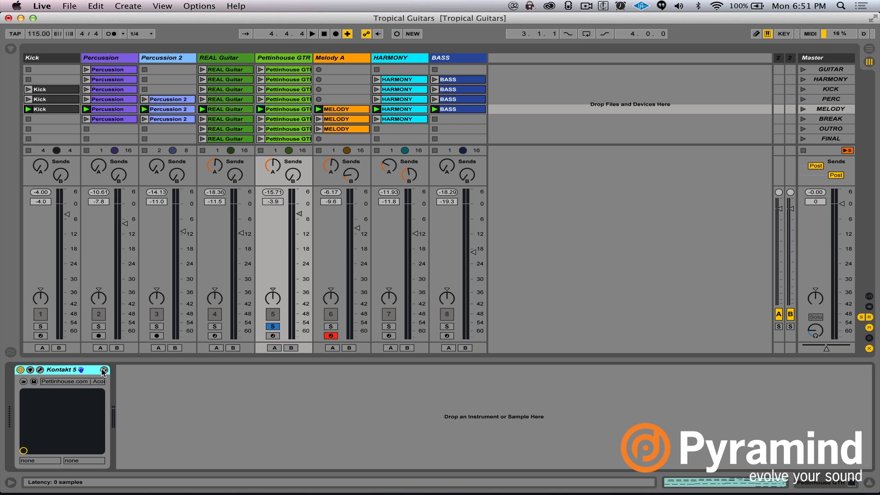
{"action": "left_click", "coordinate": [40, 370]}
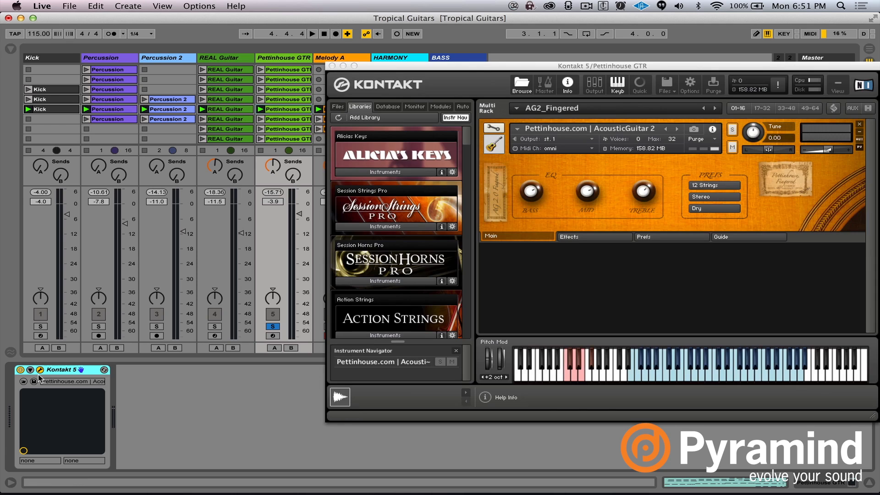
{"action": "key", "text": "space"}
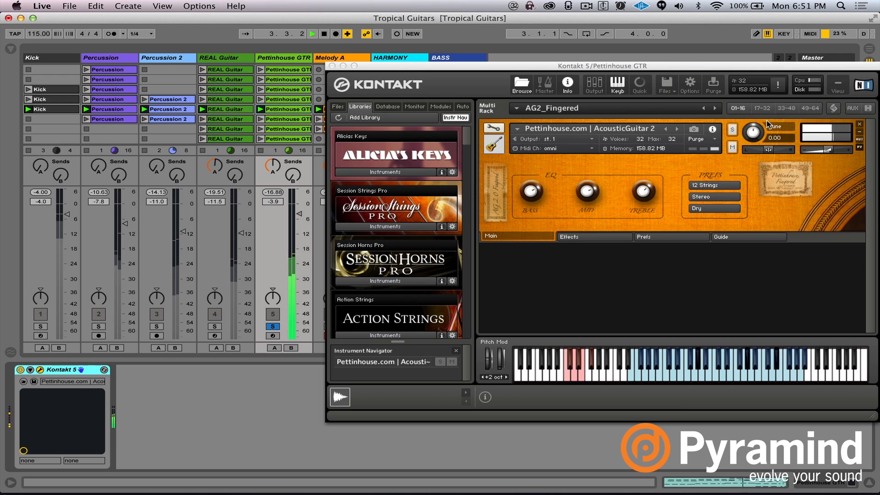
{"action": "left_click", "coordinate": [676, 129]}
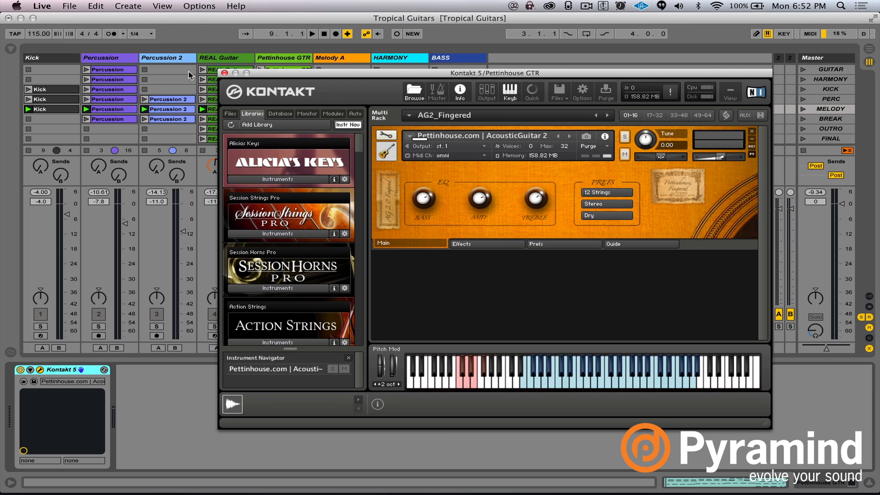
- Close the Kontakt window, solo REAL Guitar alongside Pettinhouse GTR and play both guitars together
{"action": "left_click", "coordinate": [224, 73]}
{"action": "left_click", "coordinate": [215, 327]}
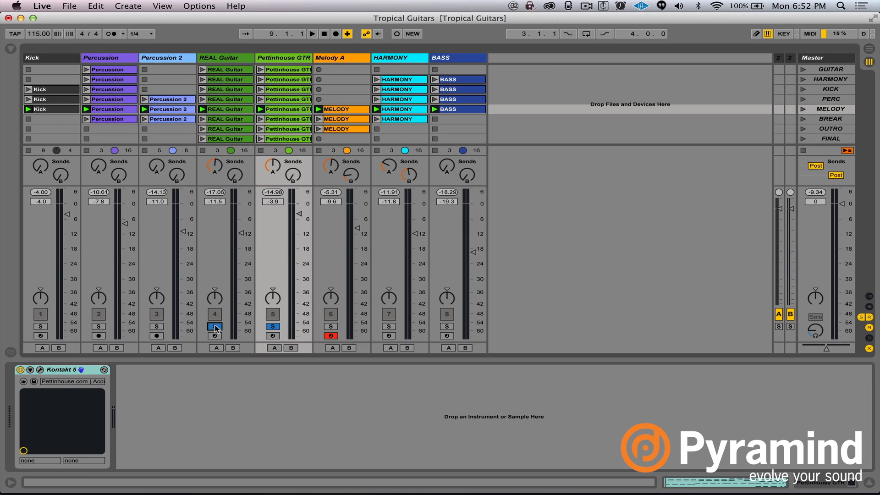
{"action": "key", "text": "space"}
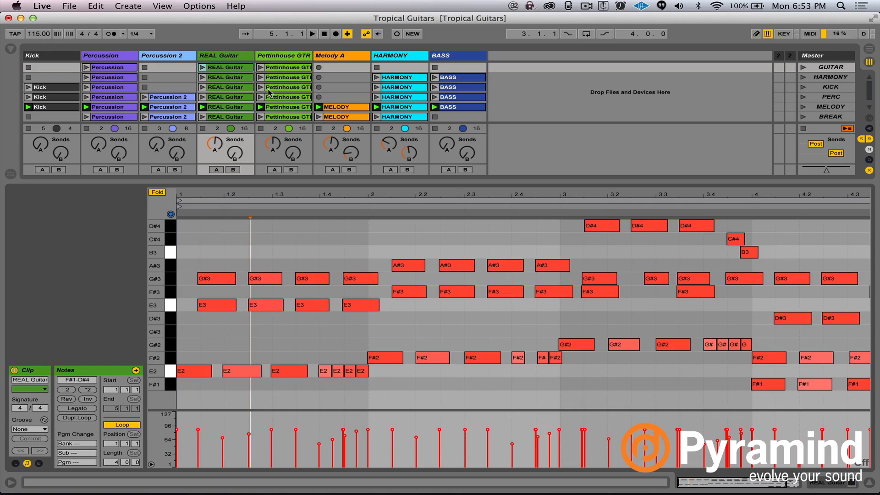
- Solo the REAL Guitar track, start playback and open its clip in the MELODY scene for note editing
{"action": "key", "text": "super+alt+l"}
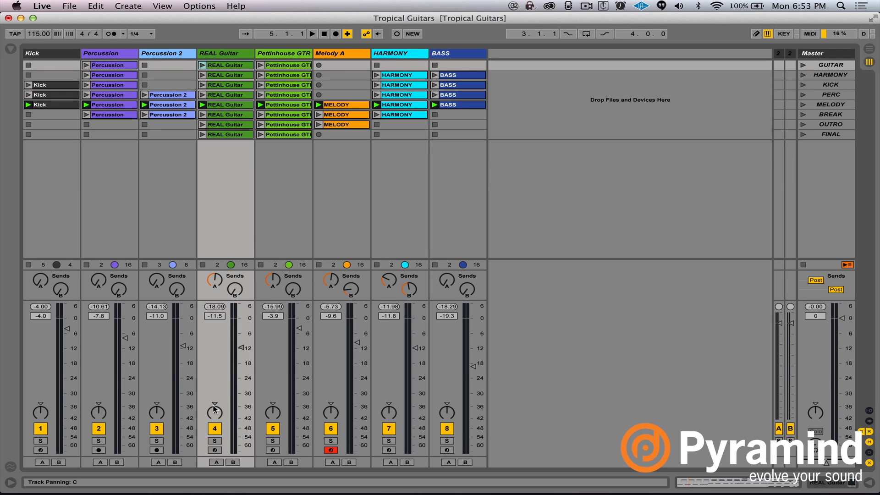
{"action": "left_click", "coordinate": [214, 441]}
{"action": "key", "text": "space"}
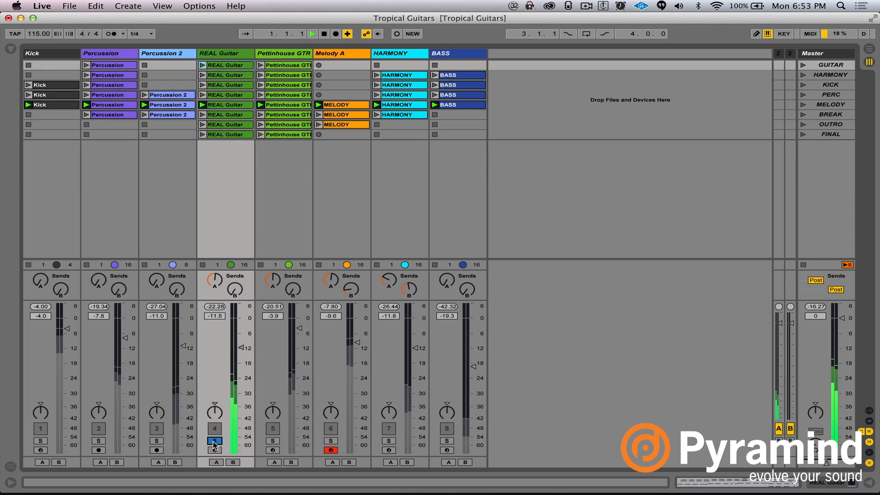
{"action": "double_click", "coordinate": [242, 107]}
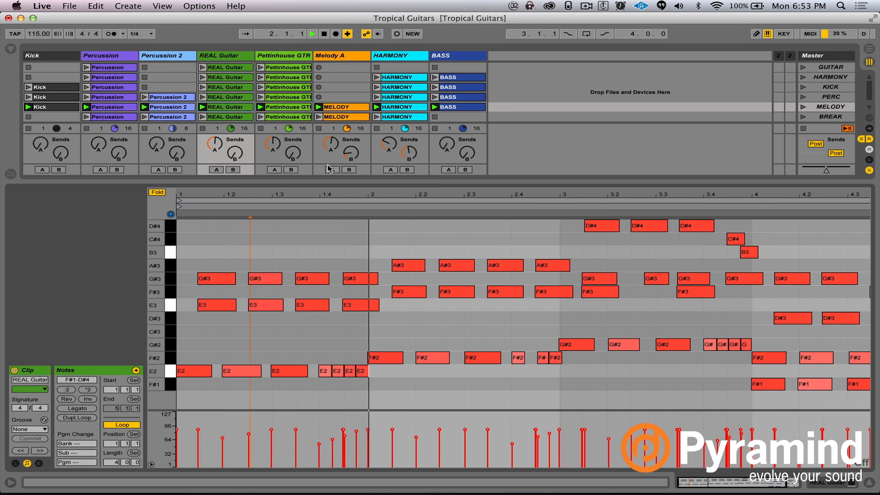
- Quantize the starts and ends of all notes in the REAL Guitar clip to 1/16 at 100 % and play the result
{"action": "key", "text": "space"}
{"action": "left_click", "coordinate": [443, 334]}
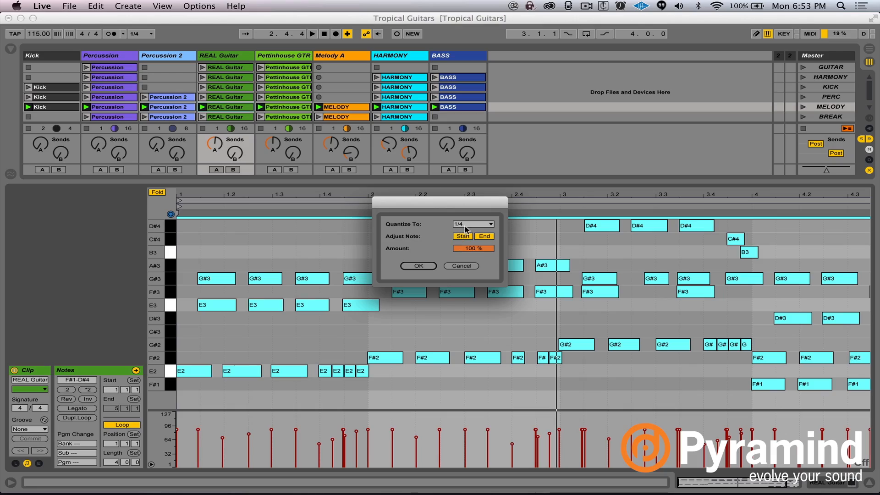
{"action": "left_click", "coordinate": [464, 226]}
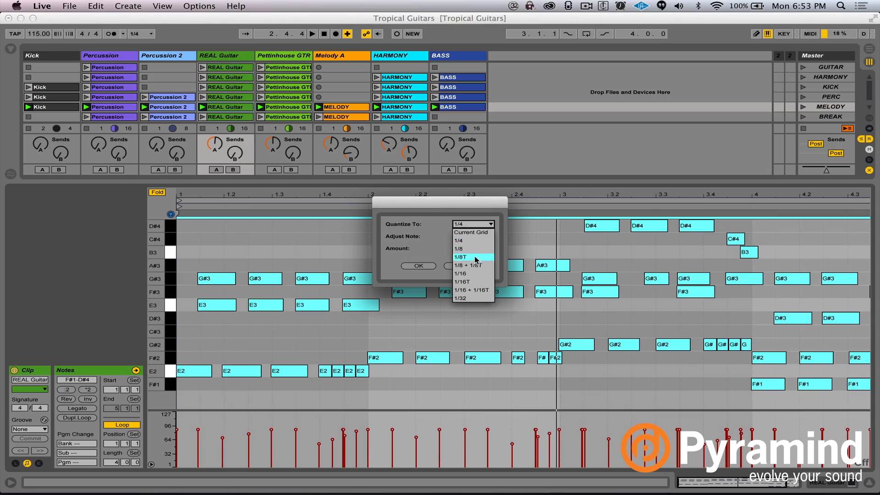
{"action": "left_click", "coordinate": [473, 273]}
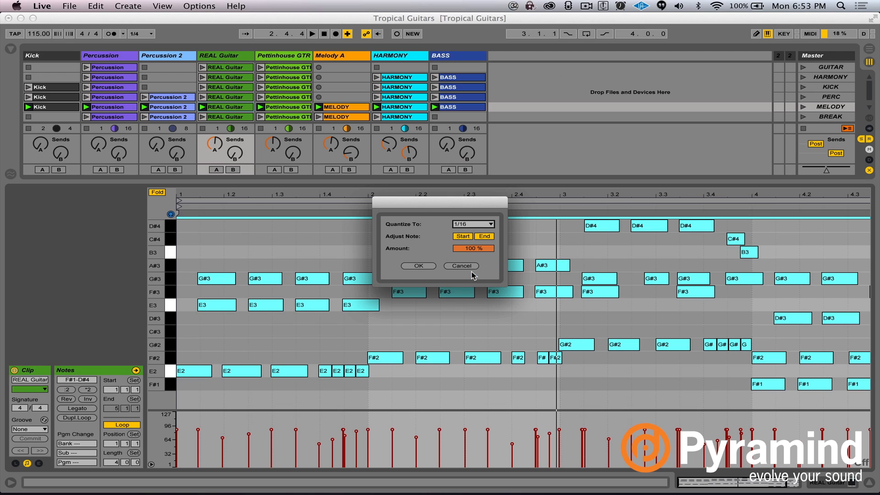
{"action": "left_click", "coordinate": [418, 266]}
{"action": "key", "text": "space"}
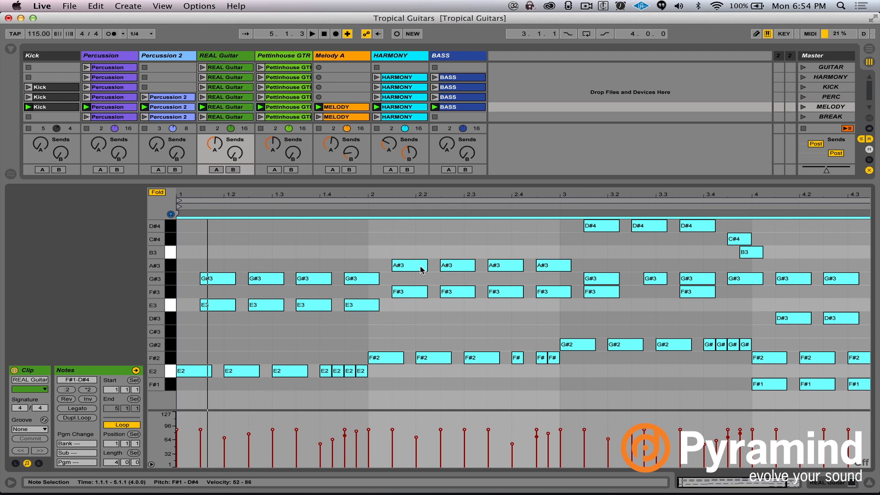
{"action": "left_click_drag", "start_coordinate": [570, 193], "coordinate": [531, 197]}
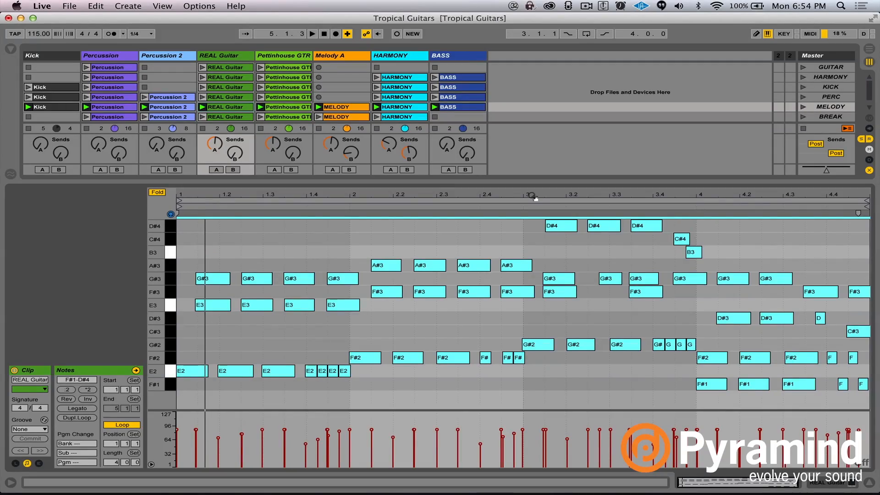
{"action": "key", "text": "space"}
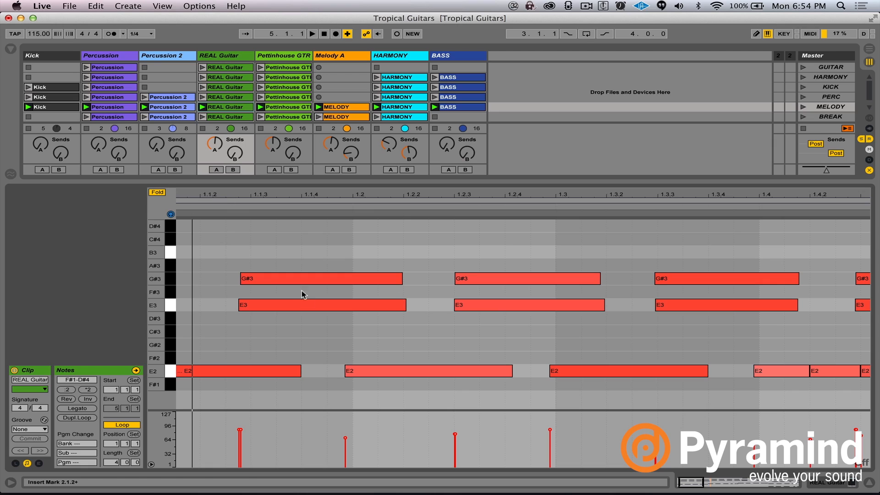
- Compare the start timing of the G#3 and E3 chord notes across bar 1 of the REAL Guitar clip
{"action": "left_click", "coordinate": [296, 279]}
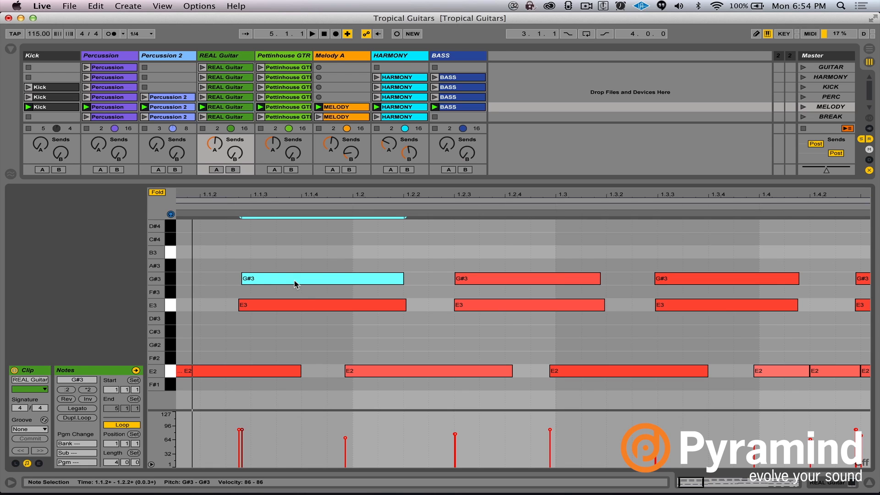
{"action": "scroll", "coordinate": [486, 335], "scroll_direction": "right", "scroll_amount": 3}
{"action": "left_click", "coordinate": [451, 278]}
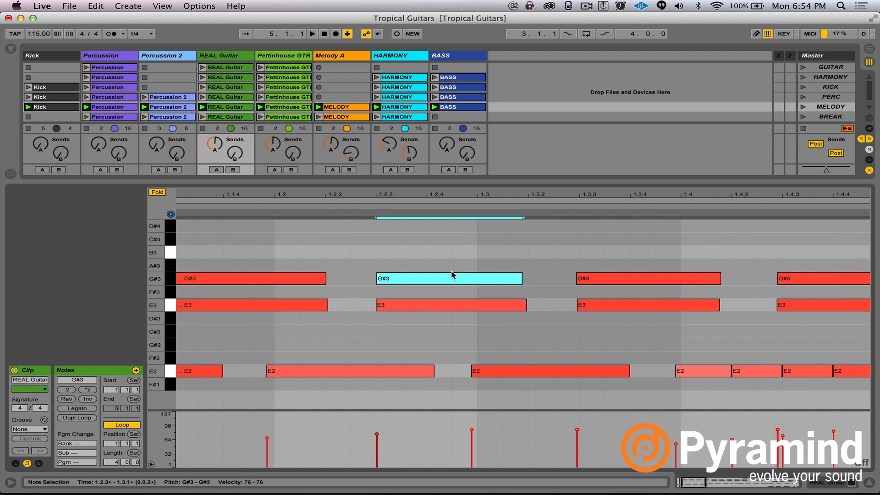
{"action": "scroll", "coordinate": [452, 274], "scroll_direction": "right", "scroll_amount": 10}
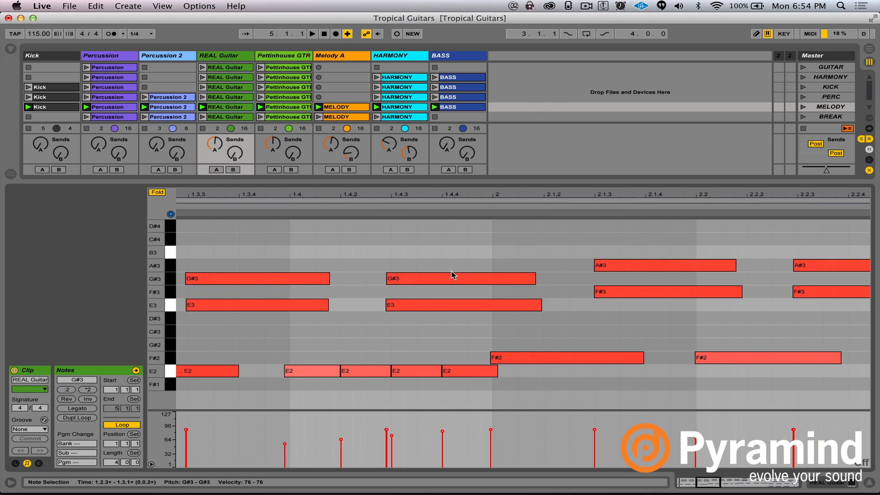
- Examine the timing of the short E2, F#2 and G#2 bass notes at the ends of bars 1 to 3
{"action": "left_click", "coordinate": [326, 389]}
{"action": "left_click_drag", "start_coordinate": [500, 373], "coordinate": [491, 375]}
{"action": "left_click", "coordinate": [447, 397]}
{"action": "left_click", "coordinate": [356, 372]}
{"action": "left_click", "coordinate": [413, 371]}
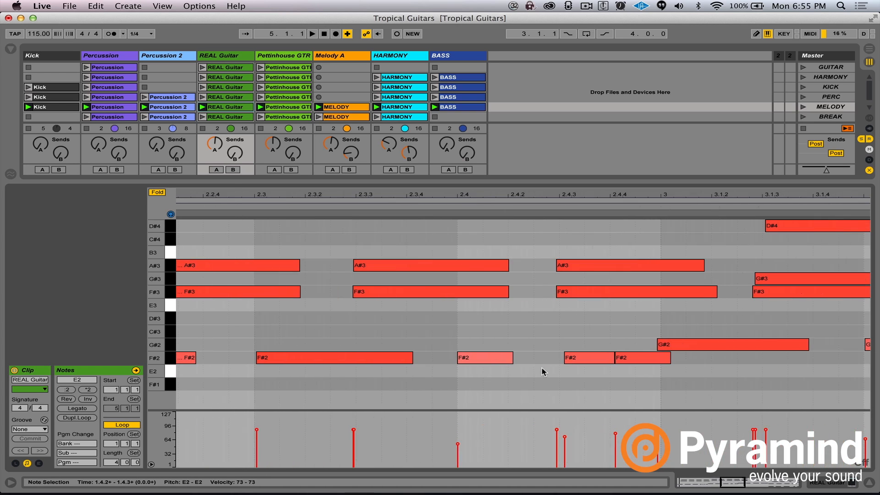
{"action": "left_click_drag", "start_coordinate": [483, 375], "coordinate": [550, 351]}
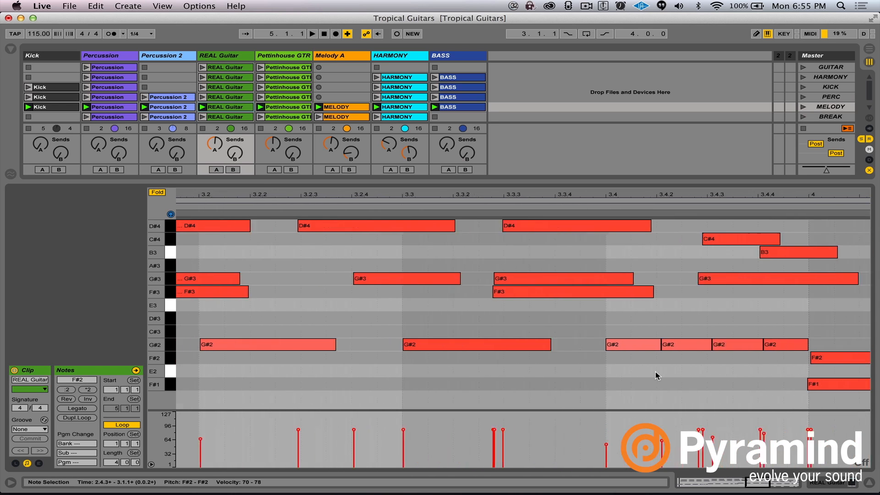
{"action": "left_click_drag", "start_coordinate": [527, 361], "coordinate": [682, 346]}
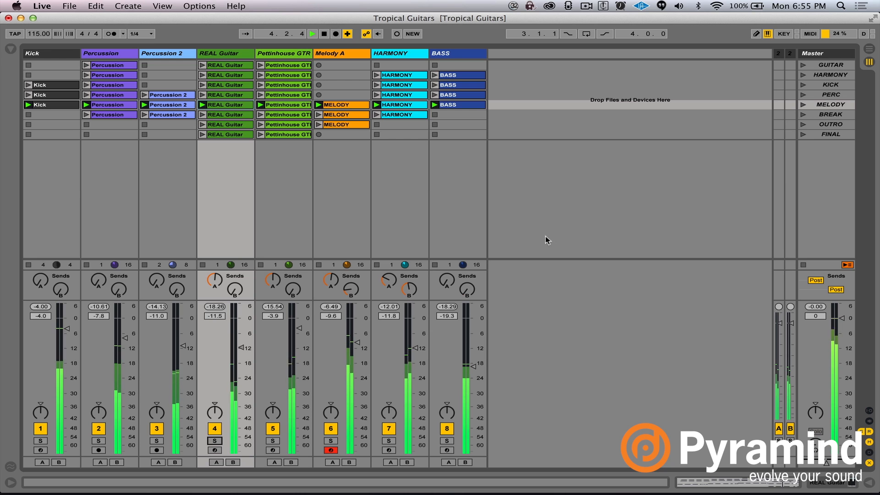
- Stop all clips, solo REAL Guitar and Pettinhouse GTR, and open the Pettinhouse GTR clip in the MELODY scene for note editing
{"action": "left_click", "coordinate": [802, 264]}
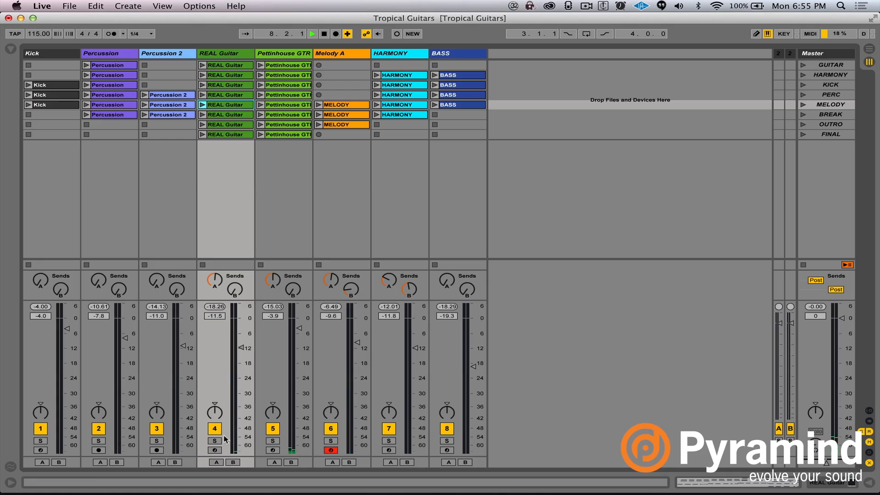
{"action": "left_click", "coordinate": [215, 441]}
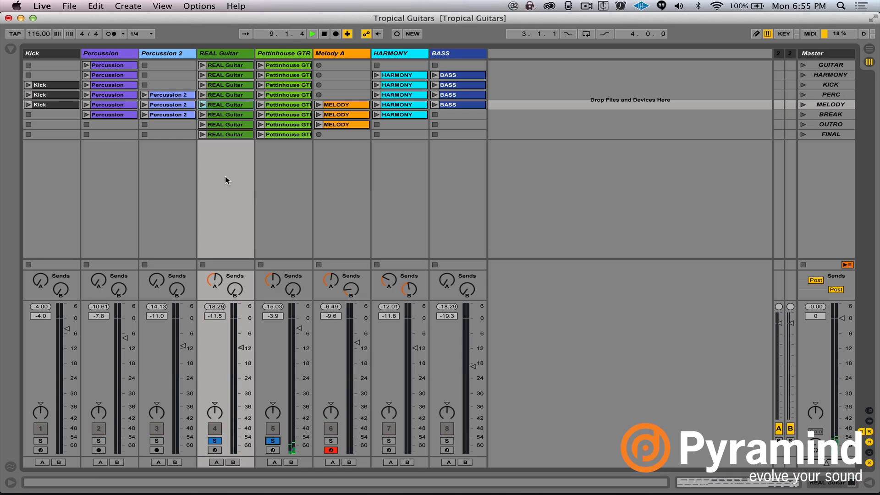
{"action": "double_click", "coordinate": [303, 105]}
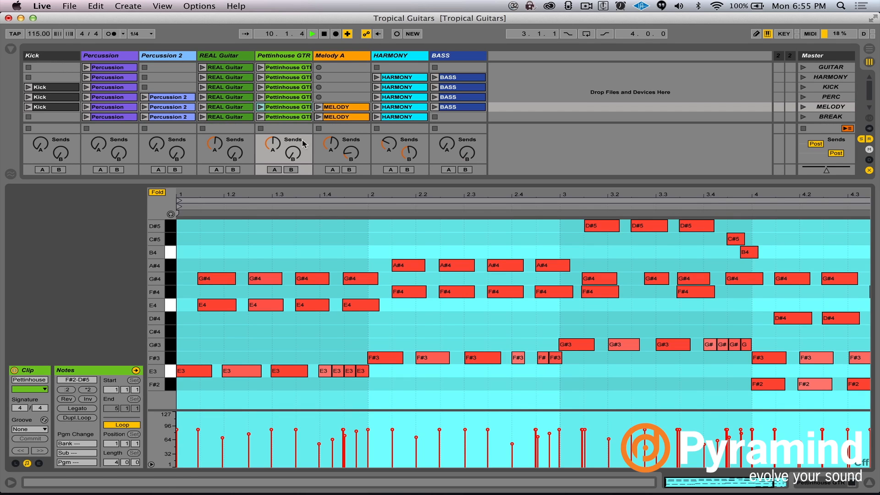
- Try all Pettinhouse GTR notes an octave lower with the MELODY scene playing, and return them to their original octave
{"action": "left_click", "coordinate": [414, 318]}
{"action": "key", "text": "super+a"}
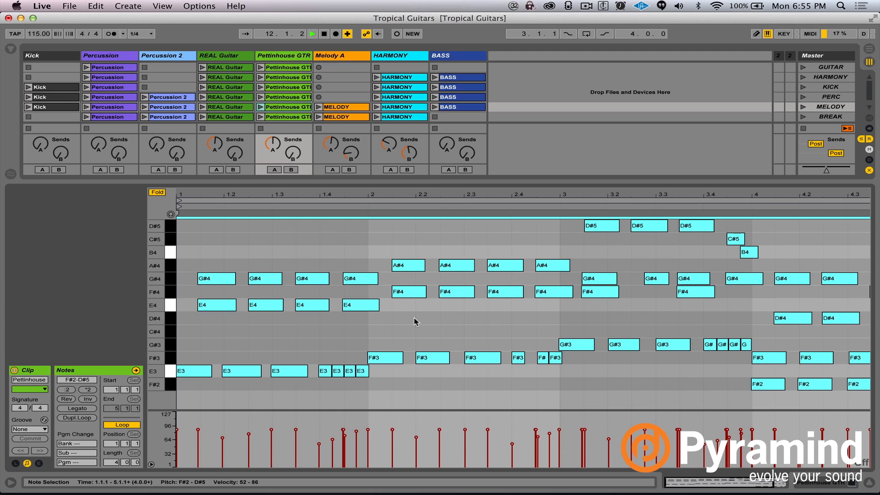
{"action": "key", "text": "shift+Down"}
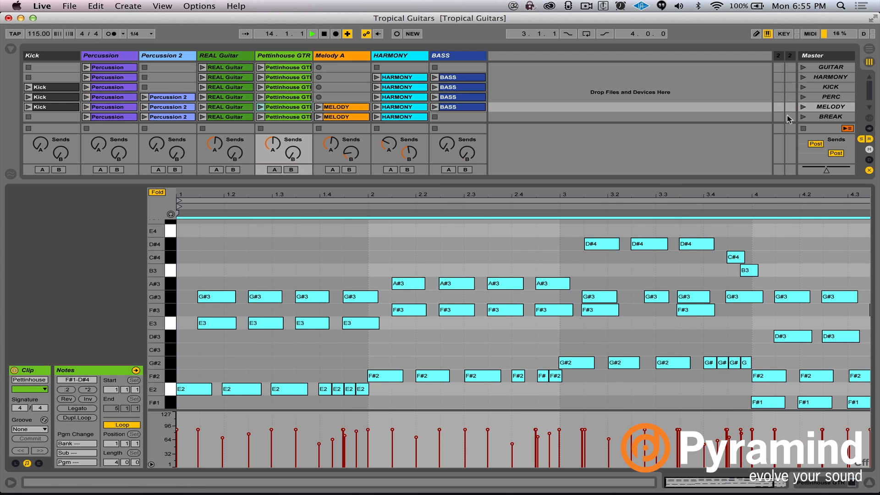
{"action": "left_click", "coordinate": [803, 107]}
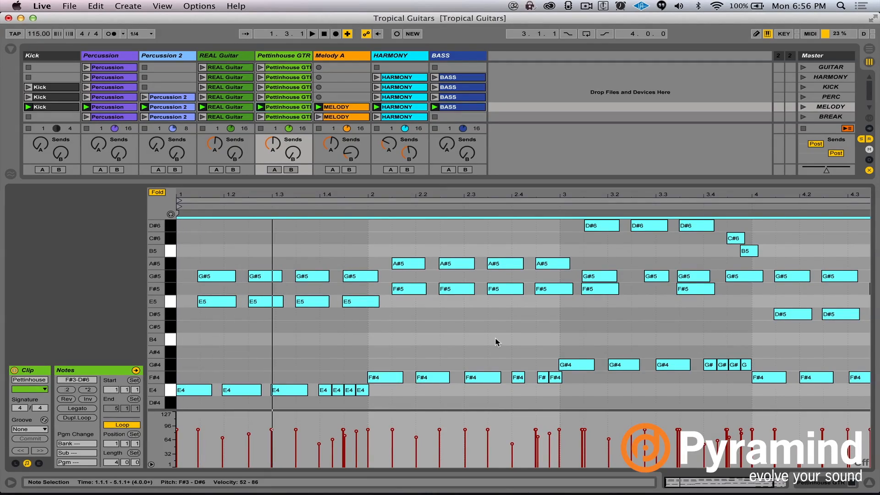
{"action": "key", "text": "shift+Down"}
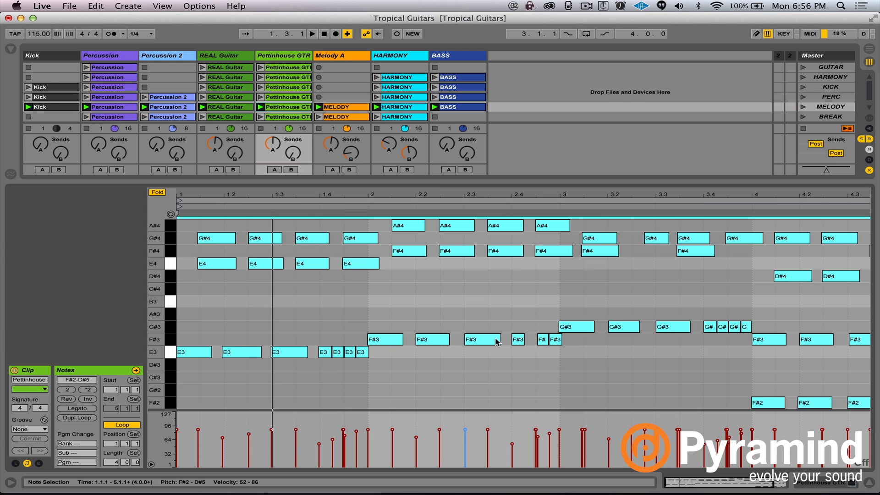
- Transpose all notes of the REAL Guitar clip in the MELODY scene down one octave and play the result
{"action": "key", "text": "super+alt+l"}
{"action": "double_click", "coordinate": [235, 108]}
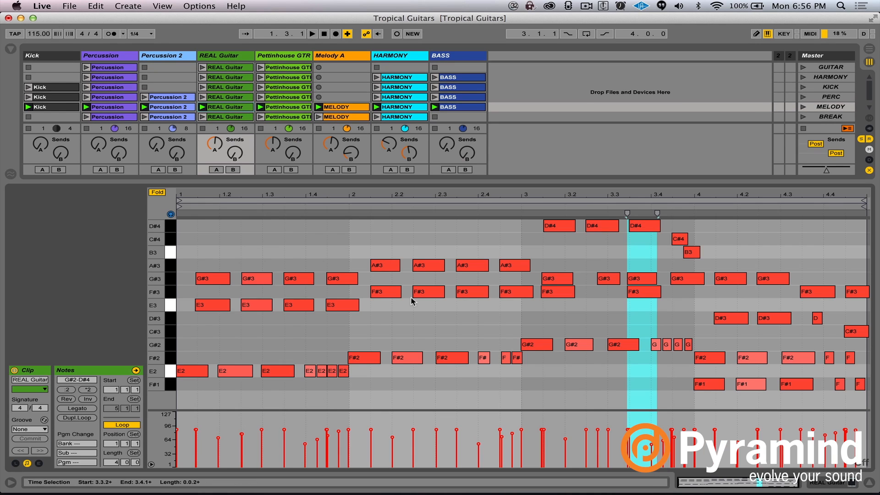
{"action": "key", "text": "super+a"}
{"action": "key", "text": "shift+Down"}
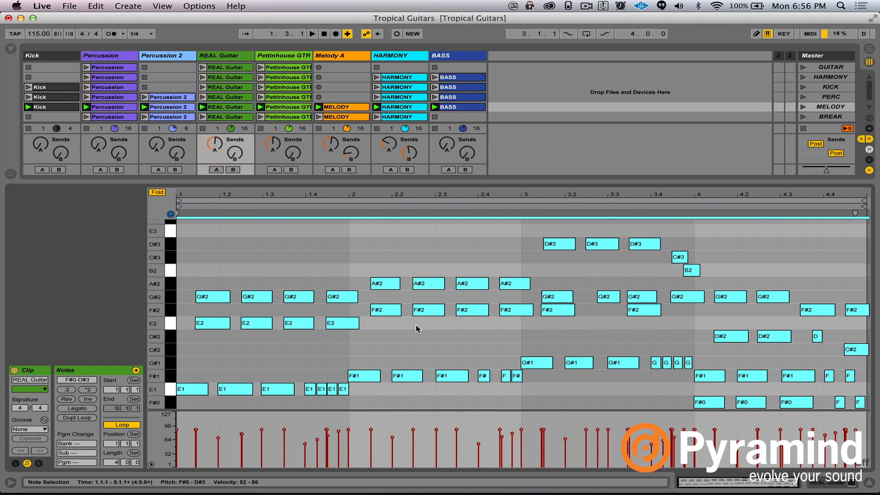
{"action": "key", "text": "space"}
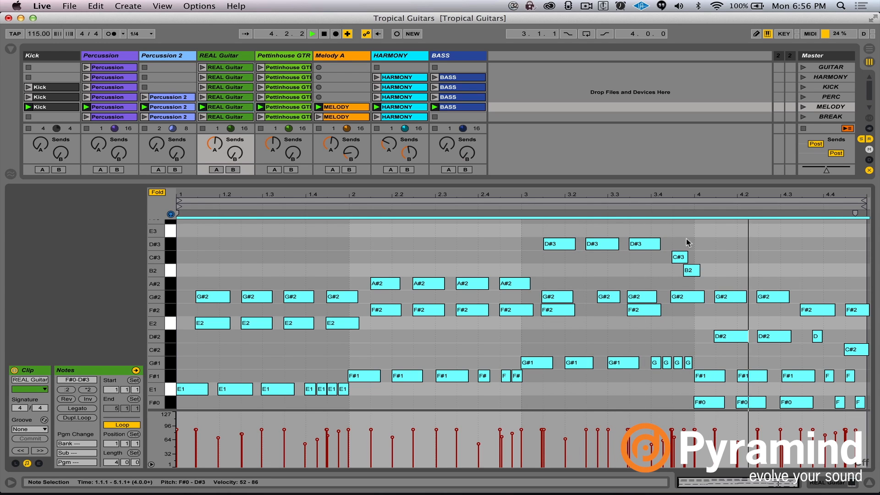
- Return to the mixer, play with only REAL Guitar soloed, and remove its solo to hear the full arrangement
{"action": "key", "text": "super+alt+l"}
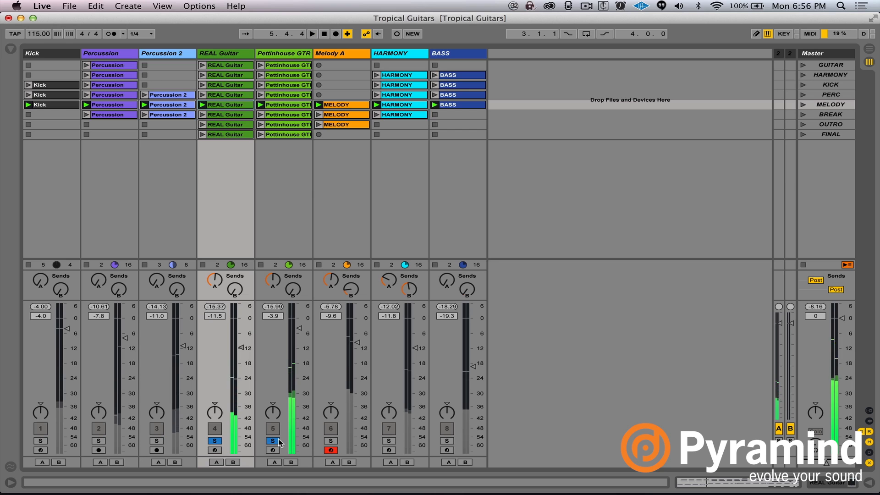
{"action": "key", "text": "space"}
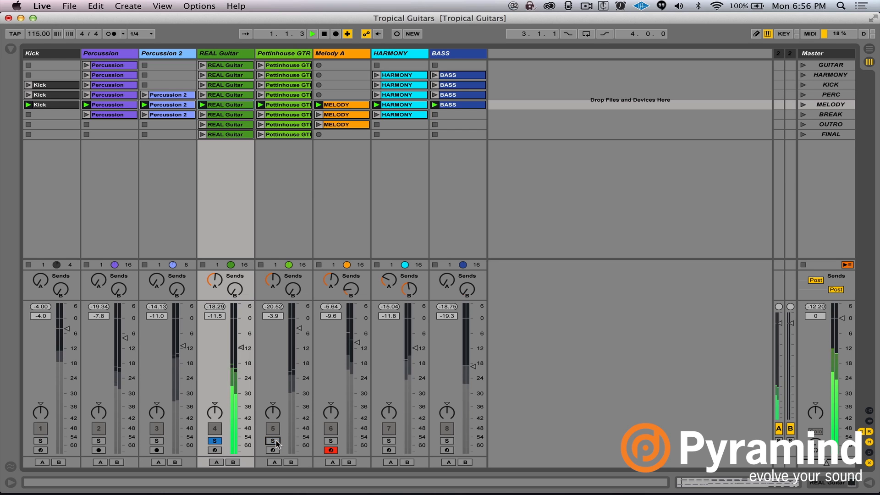
{"action": "left_click", "coordinate": [219, 442]}
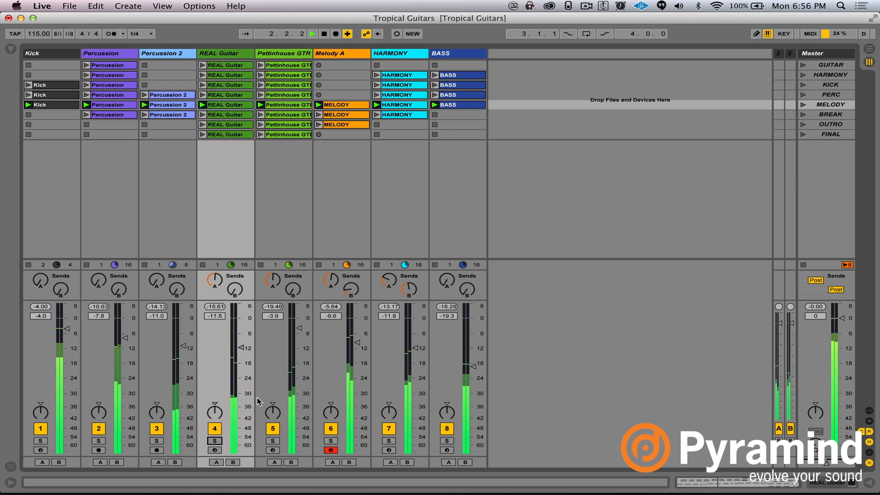